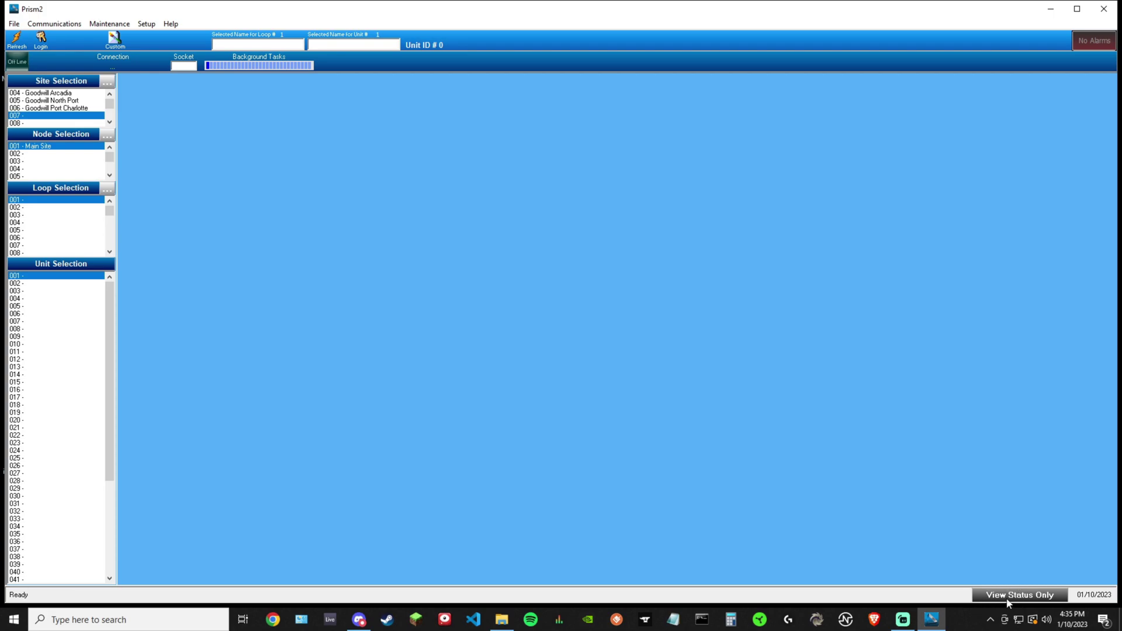
Select 006 - Goodwill Port Charlotte in the Site Selection list
{"action": "left_click", "coordinate": [51, 108]}
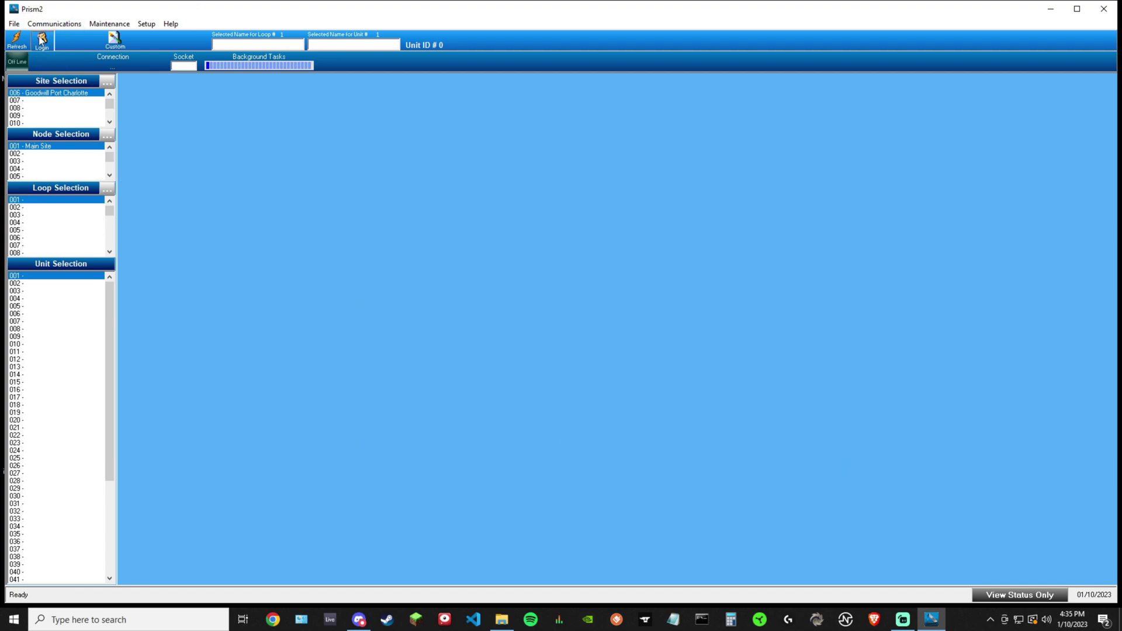
Log in through Security Center with the administrator user name and passcode
{"action": "left_click", "coordinate": [41, 39]}
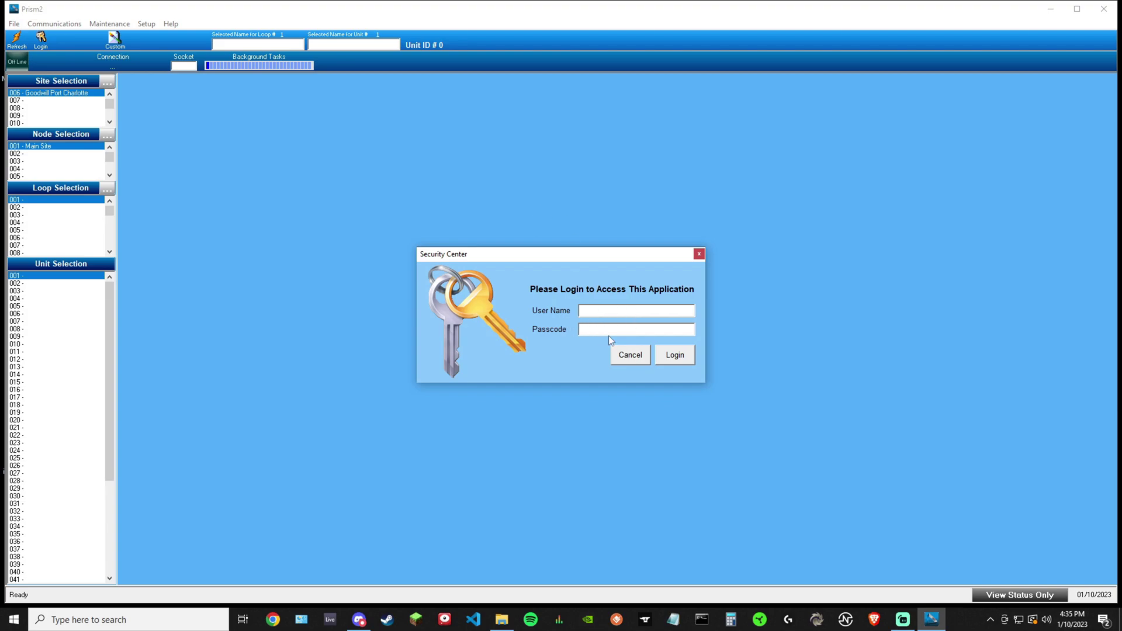
{"action": "type", "text": "admin"}
{"action": "left_click", "coordinate": [648, 328]}
{"action": "type", "text": "admin"}
{"action": "left_click", "coordinate": [672, 354]}
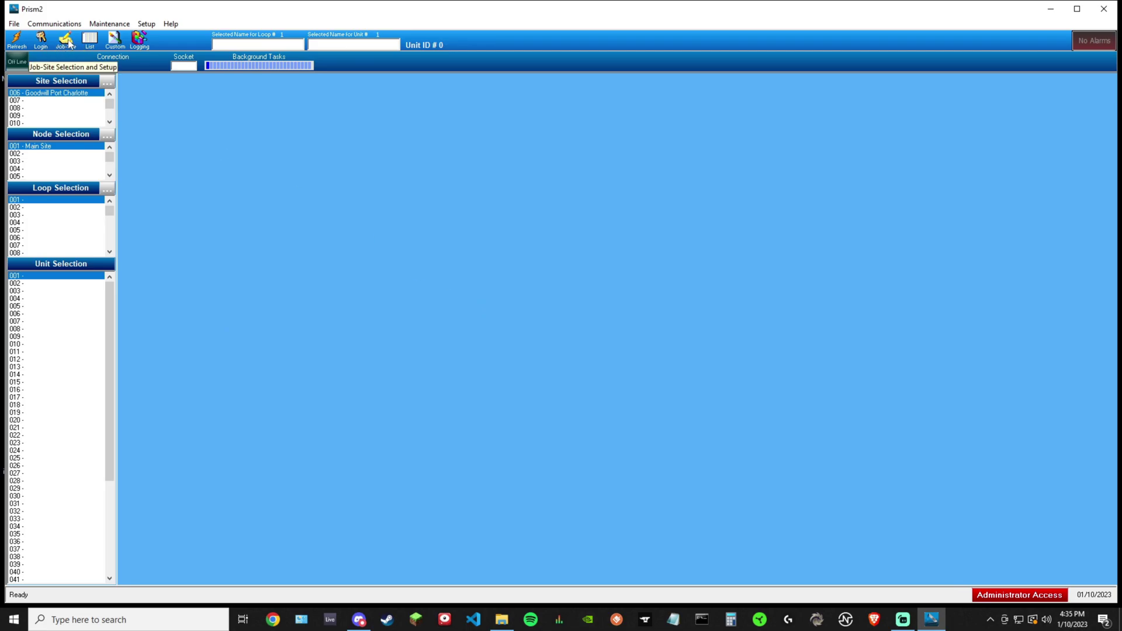
Open the Job Sites window and browse the Arcadia, North Port and Port Charlotte settings
{"action": "left_click", "coordinate": [65, 42]}
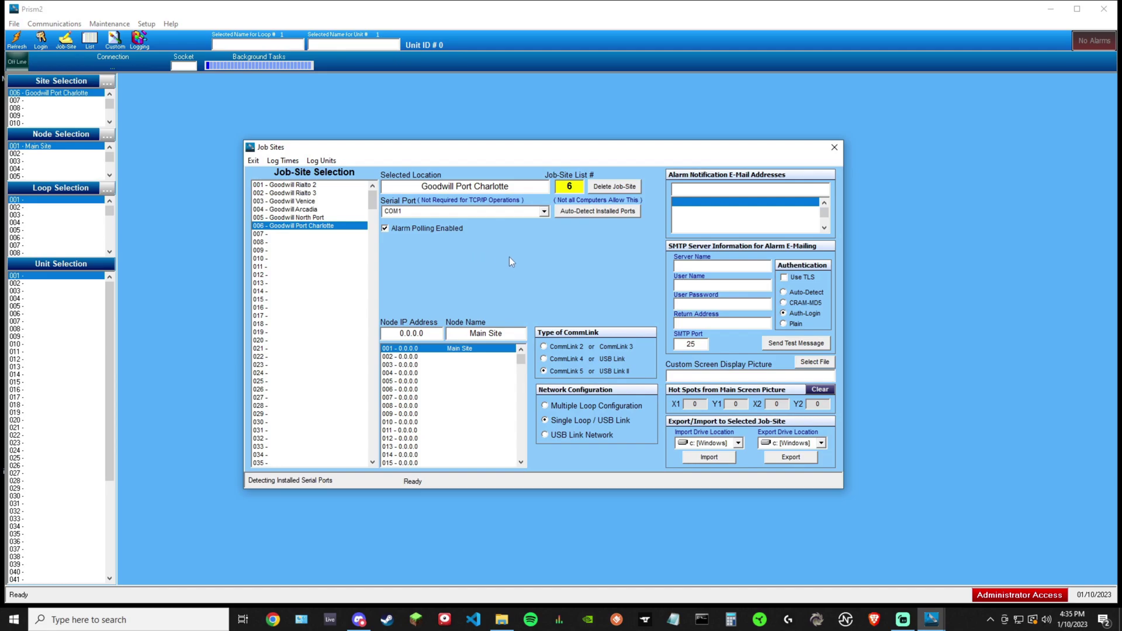
{"action": "left_click", "coordinate": [298, 193]}
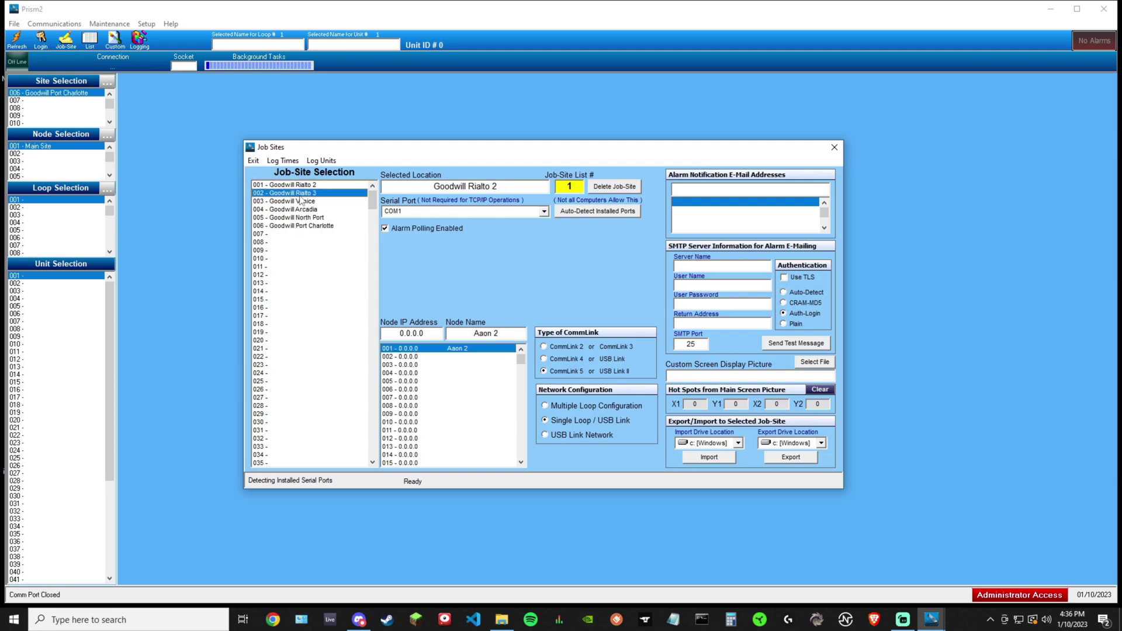
{"action": "left_click", "coordinate": [299, 209]}
{"action": "left_click", "coordinate": [304, 227]}
{"action": "left_click", "coordinate": [306, 209]}
{"action": "left_click", "coordinate": [307, 193]}
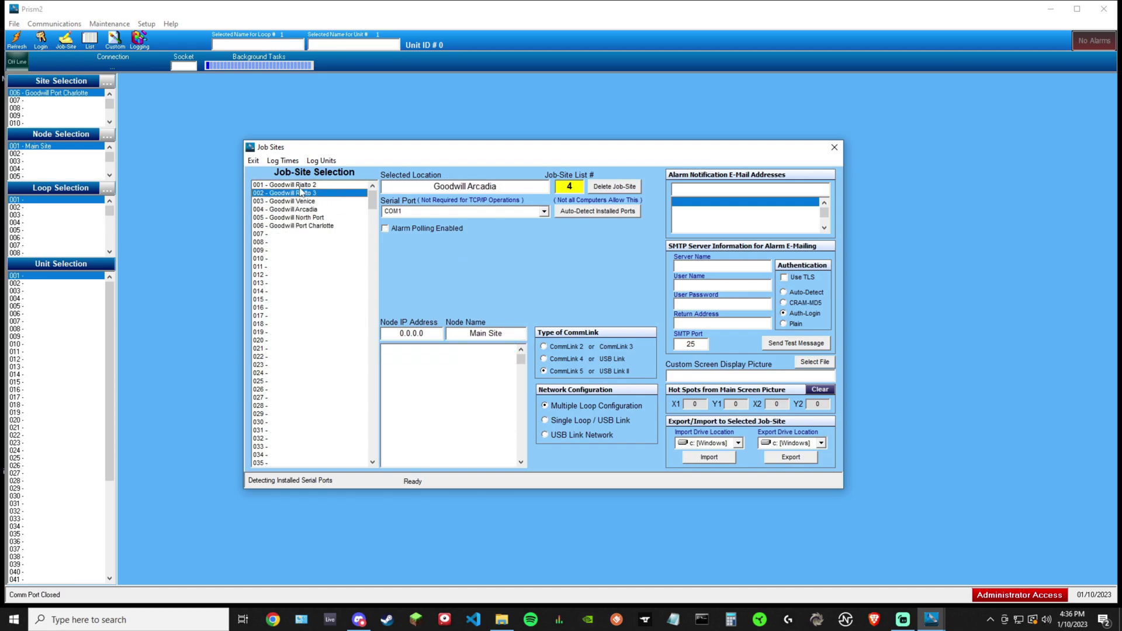
{"action": "left_click", "coordinate": [307, 185]}
{"action": "left_click", "coordinate": [308, 209]}
{"action": "left_click", "coordinate": [308, 218]}
{"action": "left_click", "coordinate": [310, 225]}
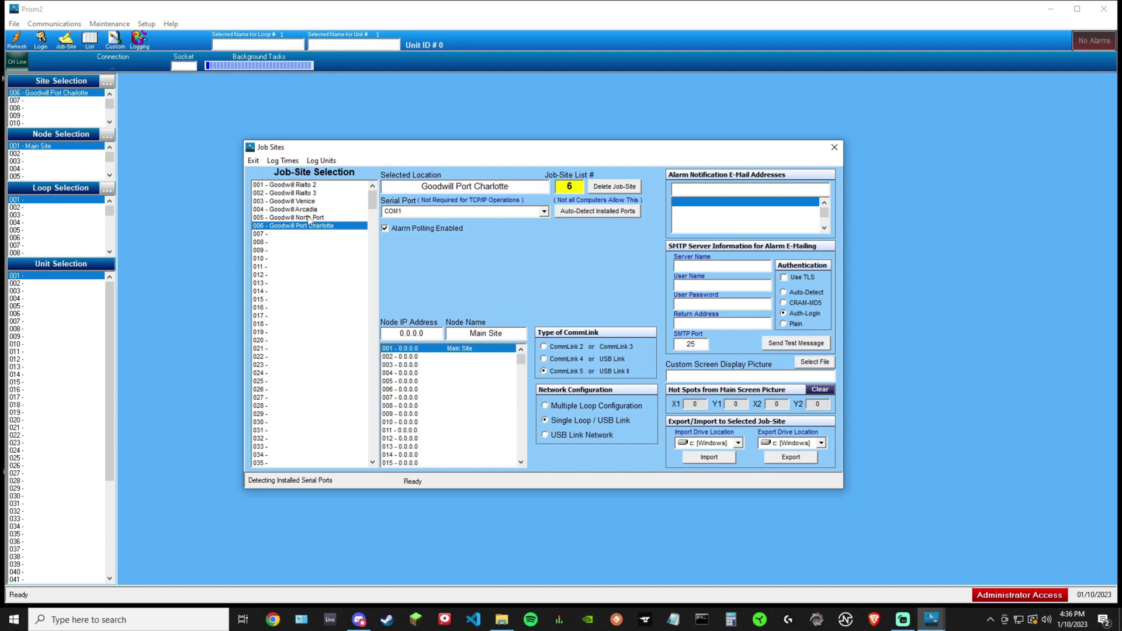
Compare the existing job sites, then step down to the empty slots 007 and 014
{"action": "left_click", "coordinate": [285, 193]}
{"action": "left_click", "coordinate": [292, 218]}
{"action": "left_click", "coordinate": [295, 226]}
{"action": "left_click", "coordinate": [291, 193]}
{"action": "left_click", "coordinate": [291, 233]}
{"action": "left_click", "coordinate": [291, 227]}
{"action": "left_click", "coordinate": [264, 234]}
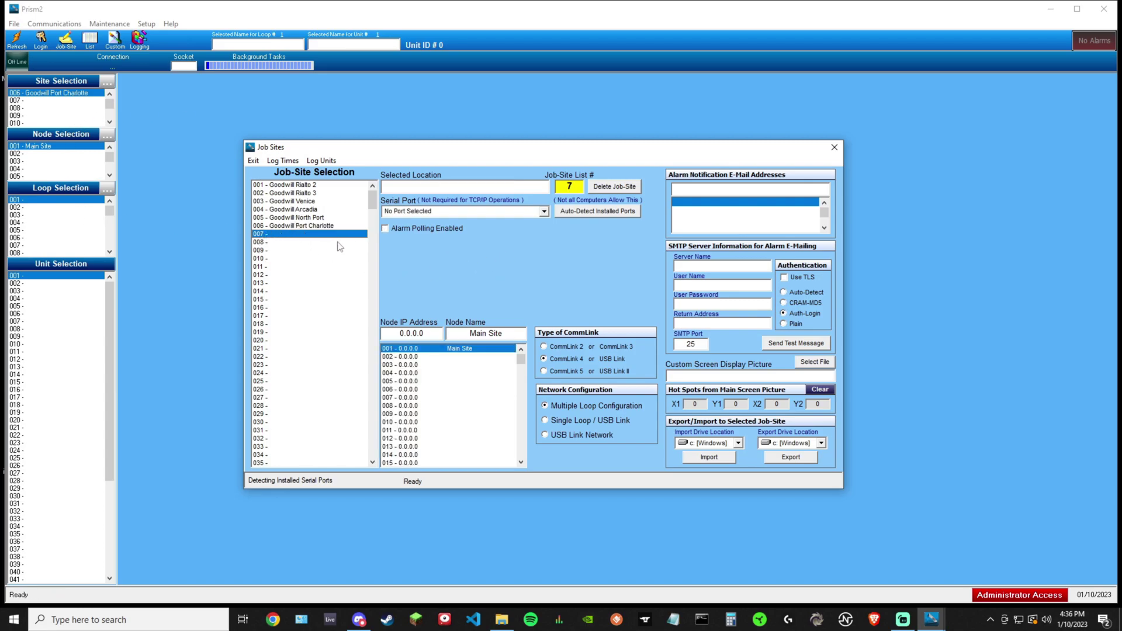
{"action": "left_click", "coordinate": [261, 242]}
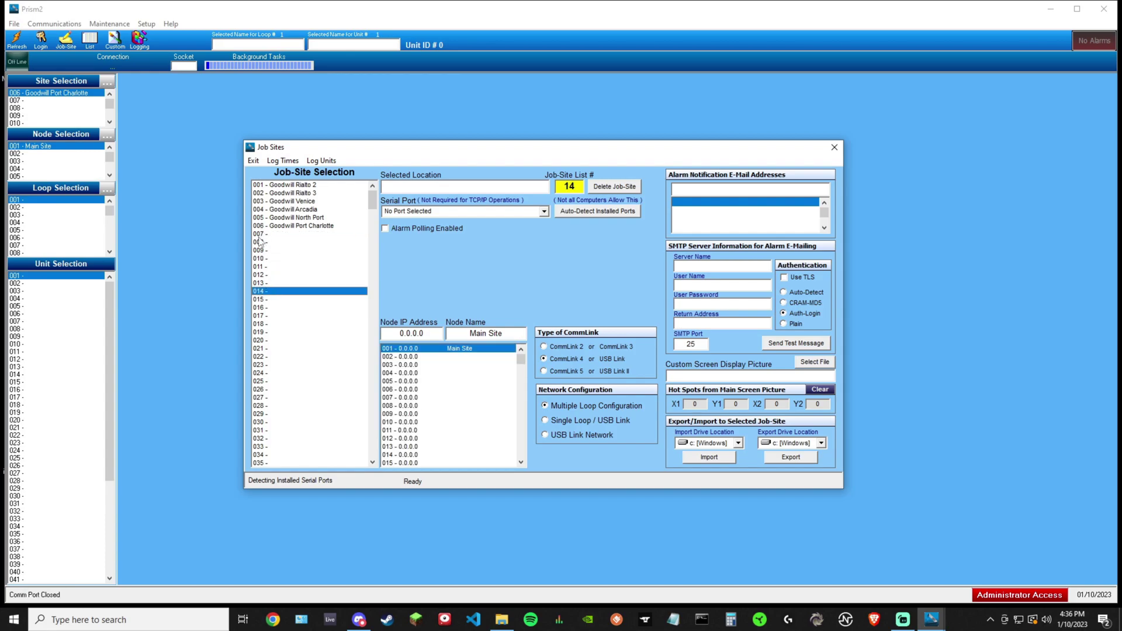
Give job site 007 CommLink 5 / USB Link II and a Single Loop / USB Link network
{"action": "left_click", "coordinate": [261, 234]}
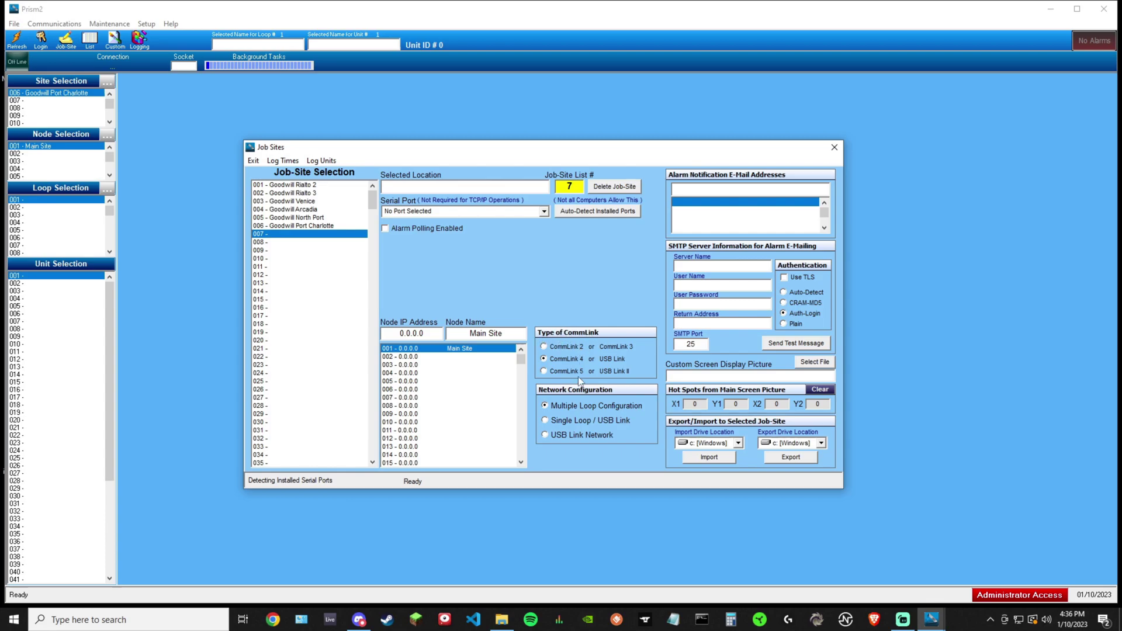
{"action": "left_click", "coordinate": [545, 372]}
{"action": "left_click", "coordinate": [549, 349]}
{"action": "left_click", "coordinate": [550, 371]}
{"action": "left_click", "coordinate": [552, 422]}
{"action": "left_click", "coordinate": [548, 409]}
{"action": "left_click", "coordinate": [546, 420]}
{"action": "mouse_move", "coordinate": [509, 332]}
{"action": "left_mouse_down"}
{"action": "mouse_move", "coordinate": [471, 334]}
{"action": "mouse_move", "coordinate": [504, 337]}
{"action": "left_mouse_up"}
{"action": "type", "text": "Aaon1"}
{"action": "left_click", "coordinate": [464, 332]}
{"action": "double_click", "coordinate": [509, 337]}
{"action": "key", "text": "BackSpace"}
{"action": "left_click", "coordinate": [576, 214]}
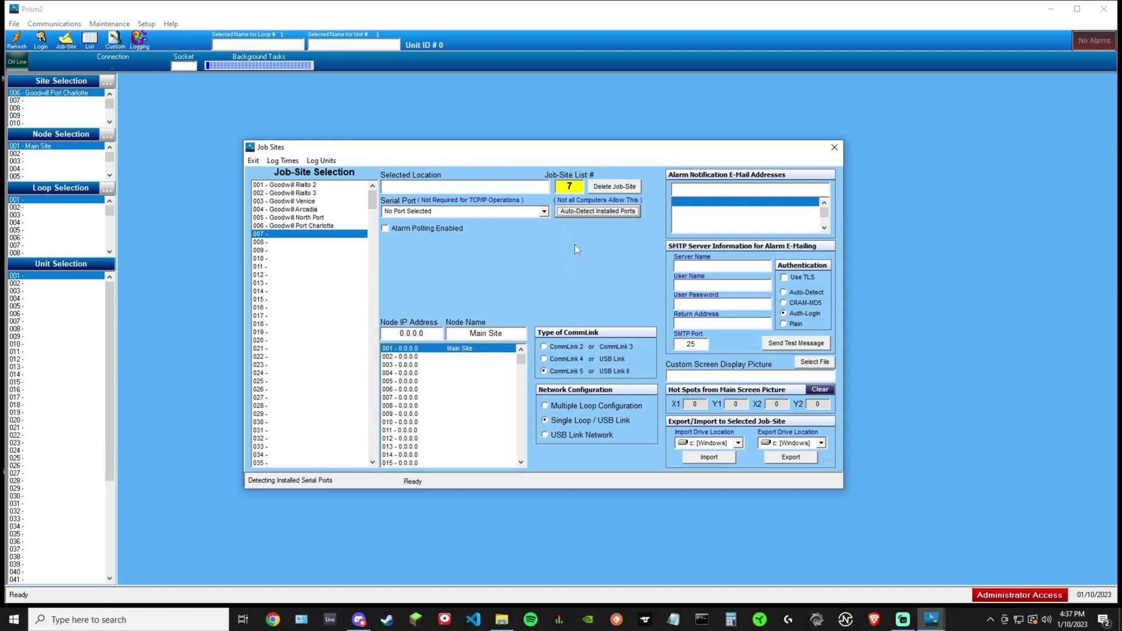
Pick COM1 from the Serial Port dropdown for job site 7
{"action": "left_click", "coordinate": [545, 212]}
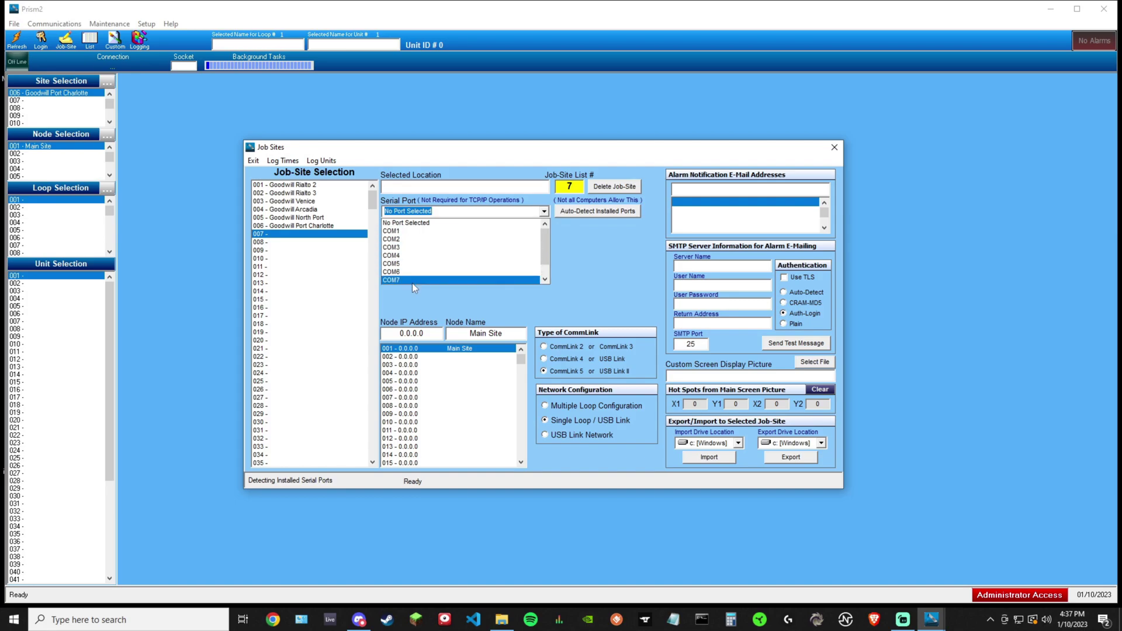
{"action": "scroll", "coordinate": [415, 274], "scroll_direction": "down", "scroll_amount": 2}
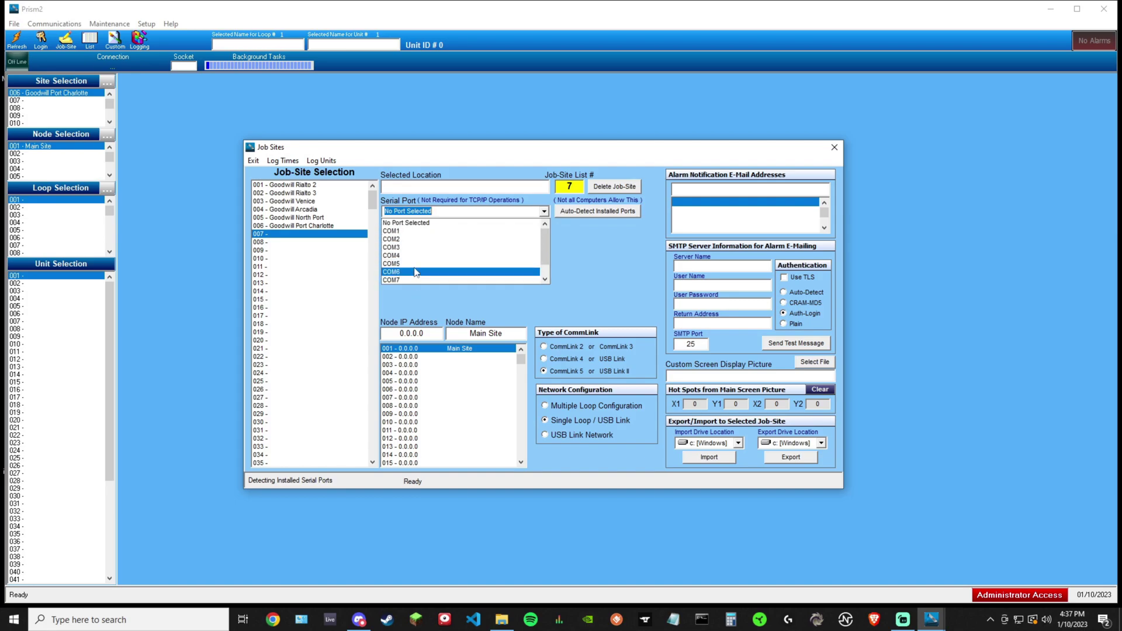
{"action": "scroll", "coordinate": [417, 278], "scroll_direction": "up", "scroll_amount": 2}
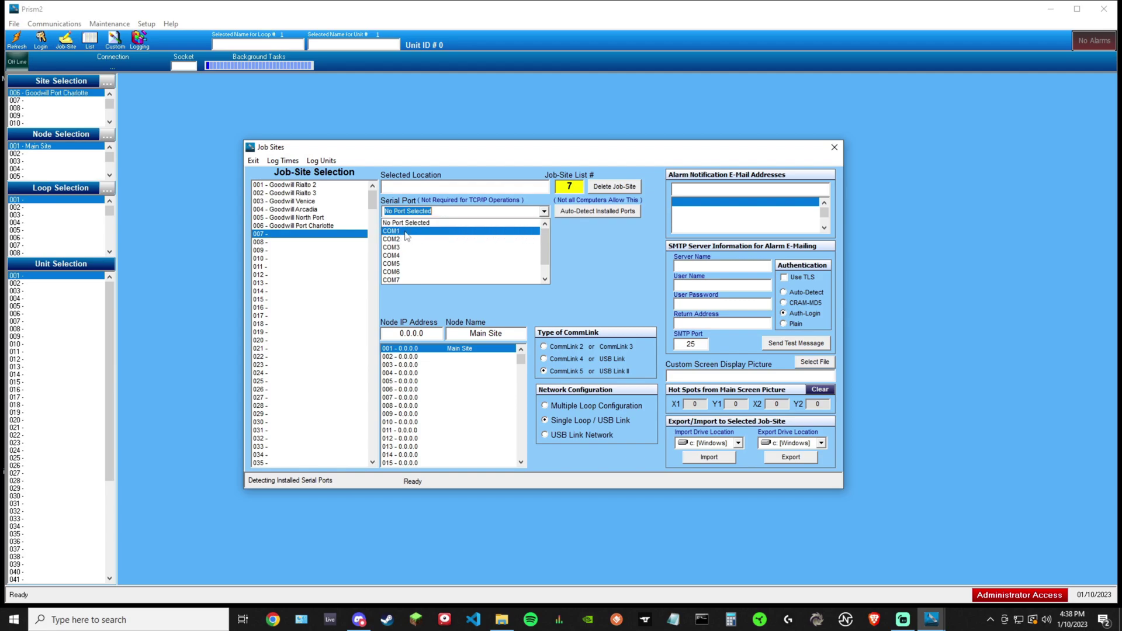
{"action": "left_click", "coordinate": [451, 232]}
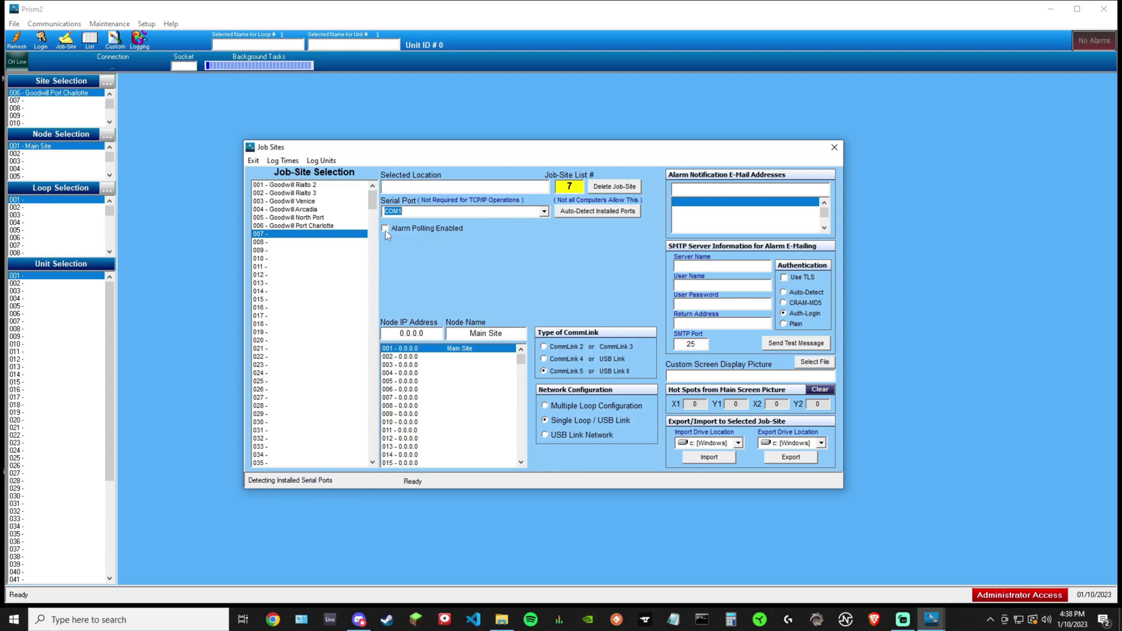
Rename node Main Site to Aaon1 and enter the location Goodwill Bradenton
{"action": "left_click", "coordinate": [385, 229]}
{"action": "left_click_drag", "start_coordinate": [469, 333], "coordinate": [517, 332]}
{"action": "type", "text": "Aaon1"}
{"action": "left_click", "coordinate": [460, 186]}
{"action": "type", "text": "Goodwill Bradenton"}
Check Alarm Polling Enabled and store Goodwill Bradenton as job-site entry 007
{"action": "left_click", "coordinate": [385, 229]}
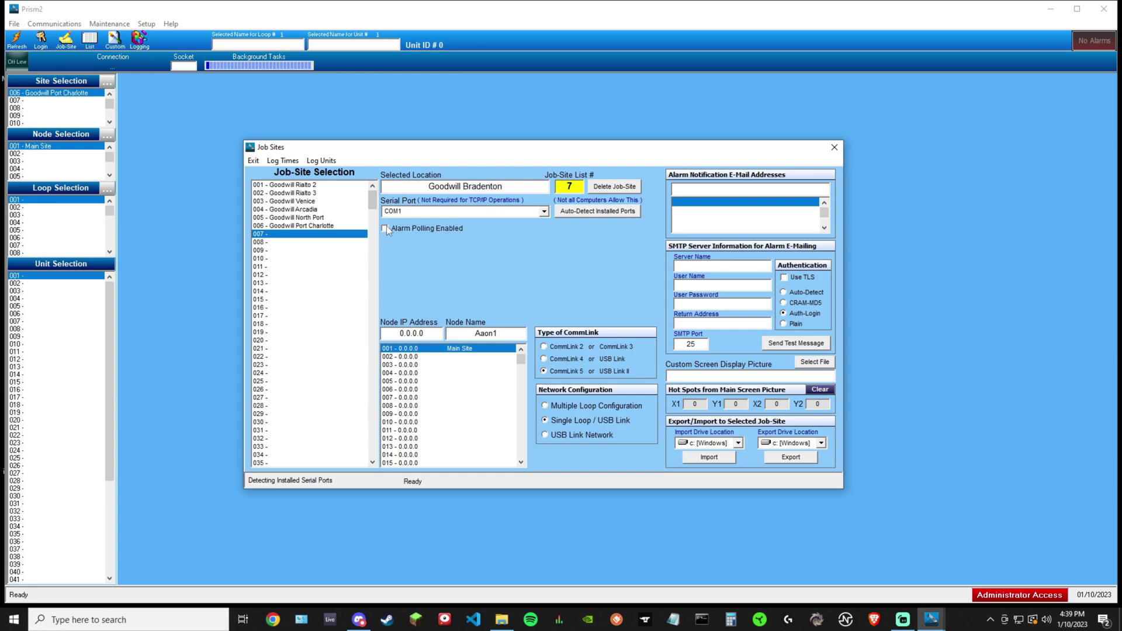
{"action": "left_click", "coordinate": [386, 229]}
{"action": "left_click", "coordinate": [522, 185]}
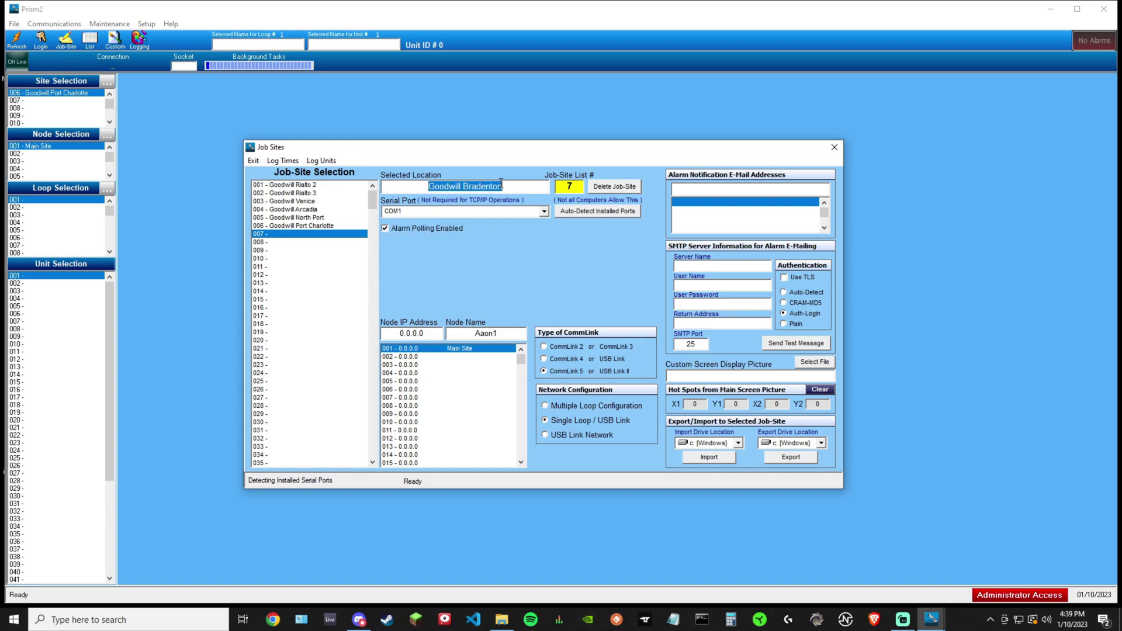
{"action": "left_click", "coordinate": [512, 188]}
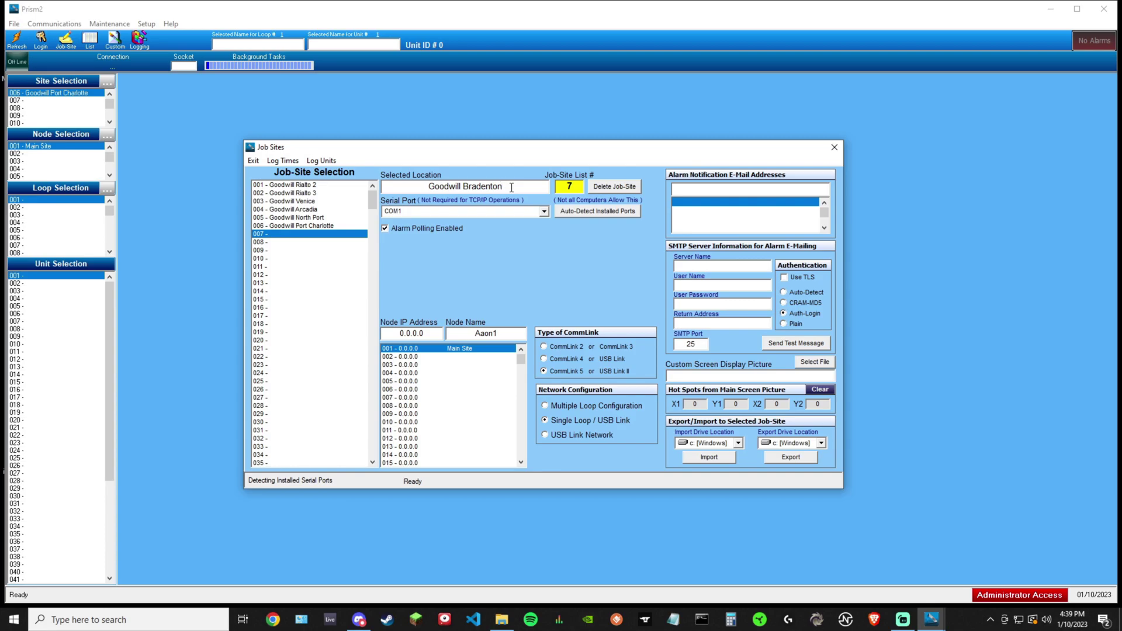
{"action": "key", "text": "Return"}
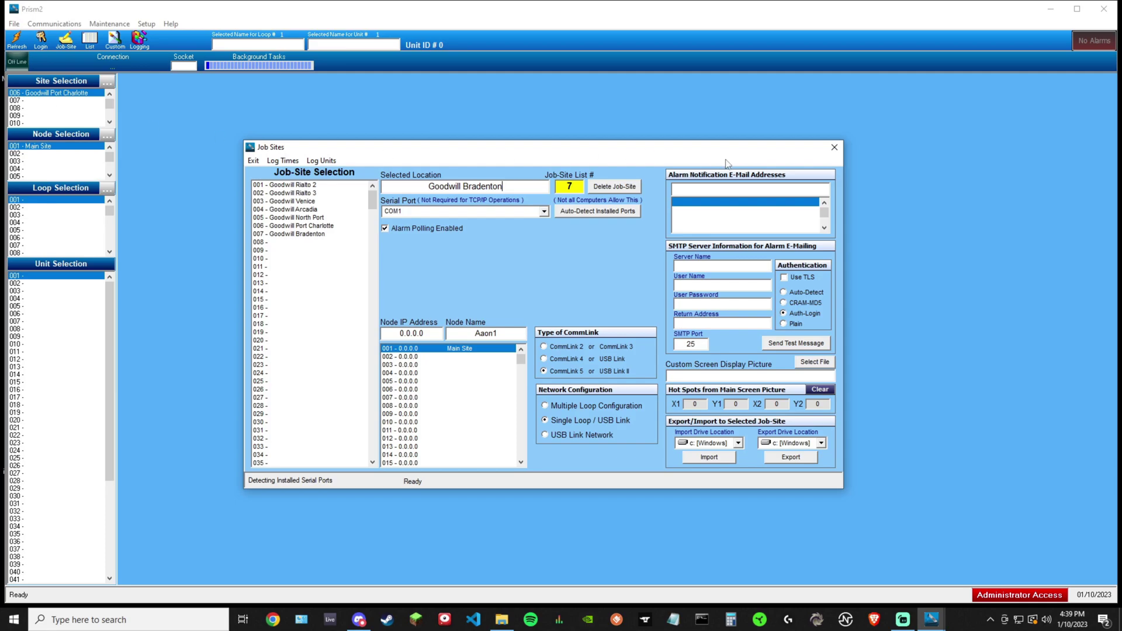
Close the Job Sites window and take the 007 Goodwill Bradenton site On Line on COM1
{"action": "left_click", "coordinate": [836, 149]}
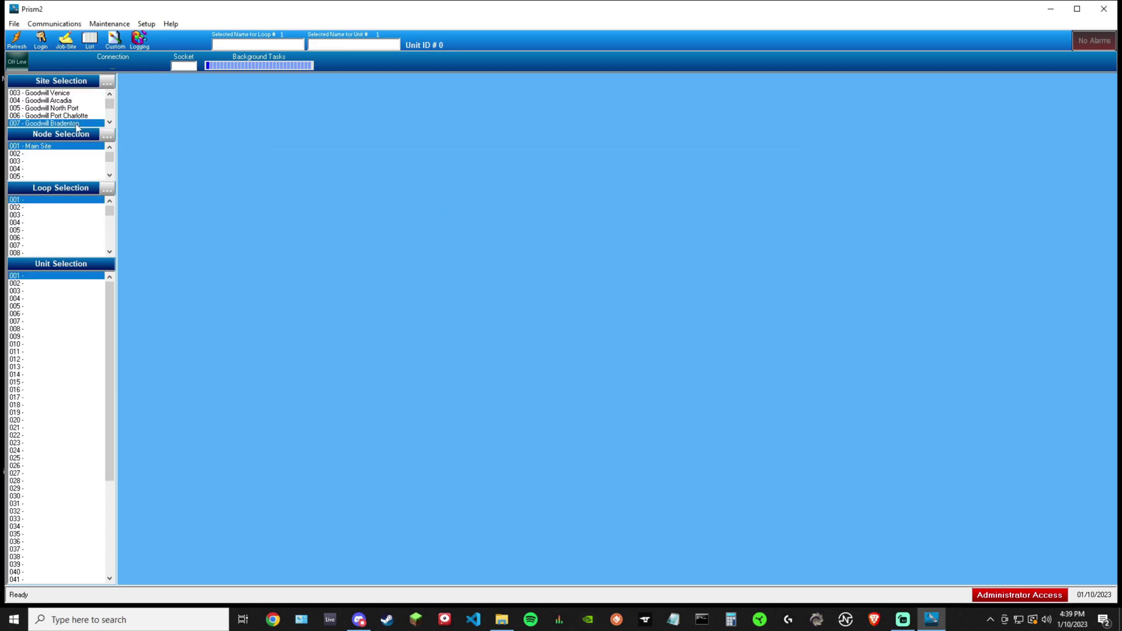
{"action": "scroll", "coordinate": [76, 122], "scroll_direction": "down", "scroll_amount": 1}
{"action": "scroll", "coordinate": [54, 105], "scroll_direction": "down", "scroll_amount": 1}
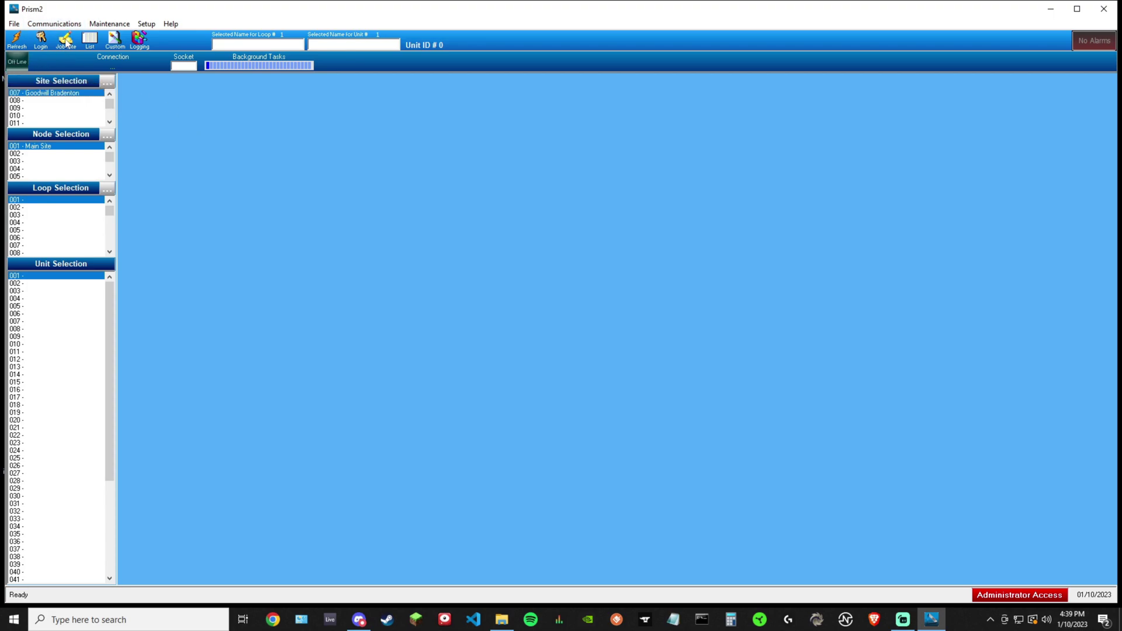
{"action": "left_click", "coordinate": [20, 65]}
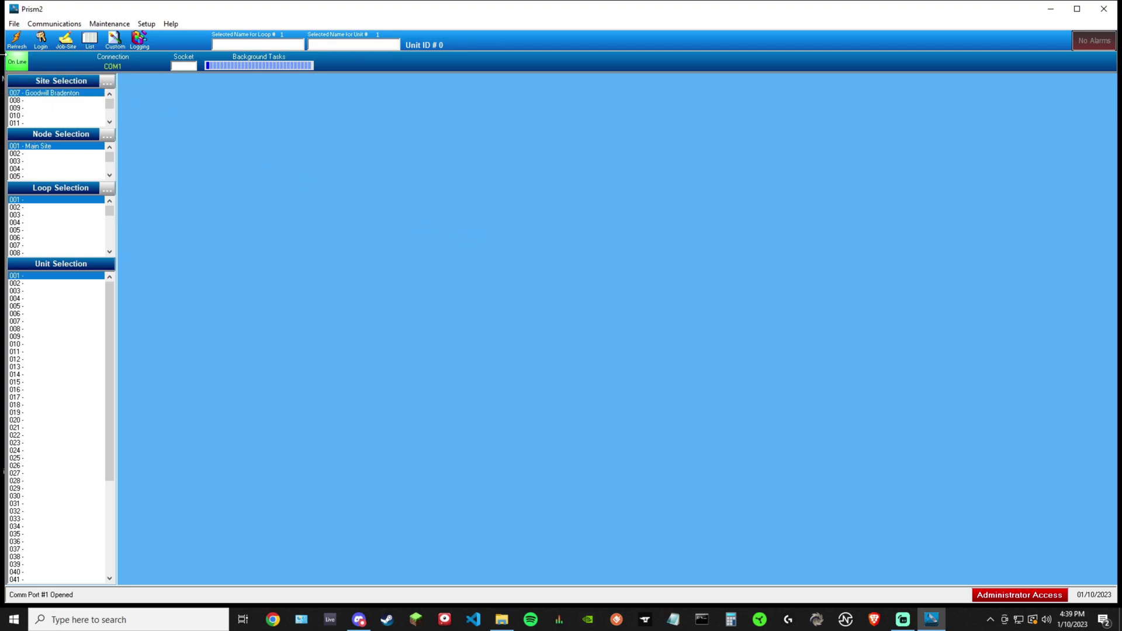
Open Search For Units and tick 'Search ONLY the Selected Loop'
{"action": "left_click", "coordinate": [109, 24]}
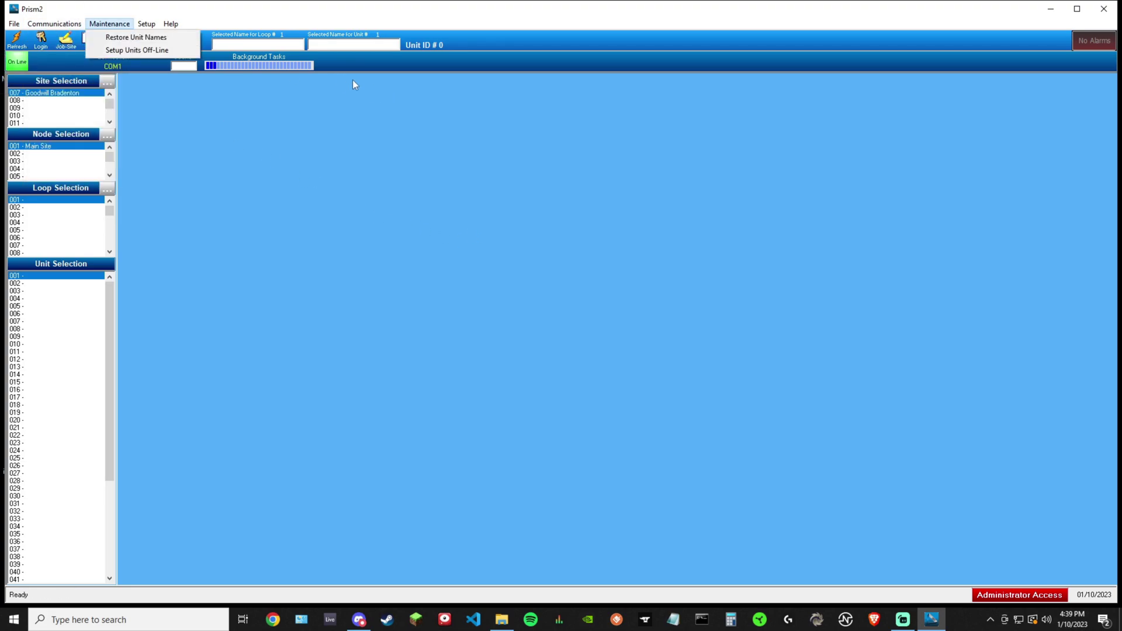
{"action": "mouse_move", "coordinate": [65, 26]}
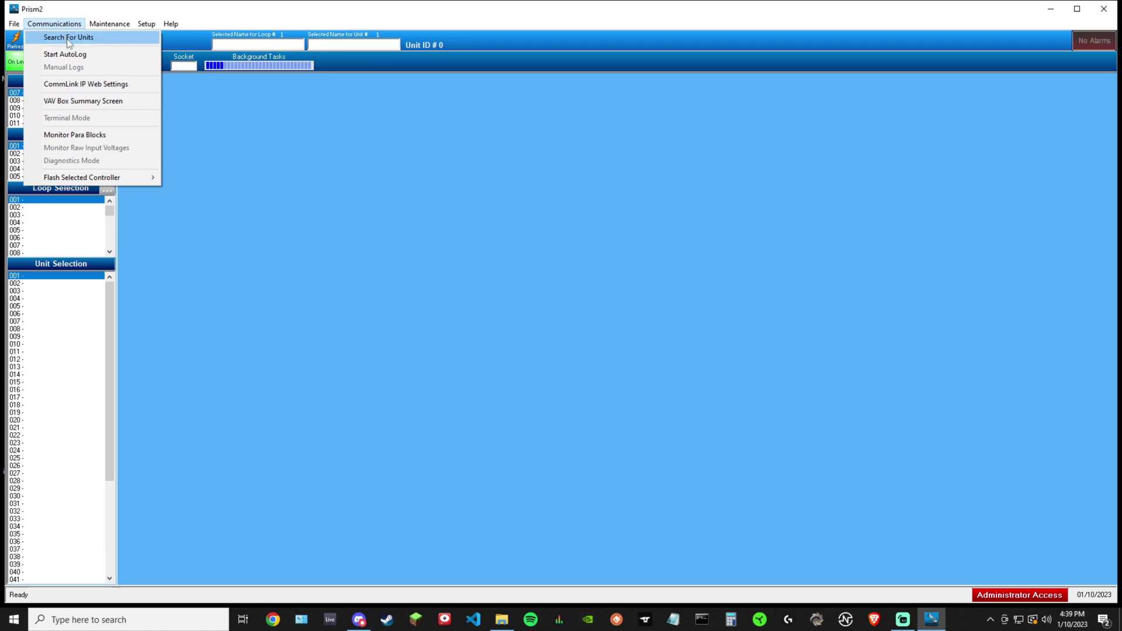
{"action": "left_click", "coordinate": [68, 38]}
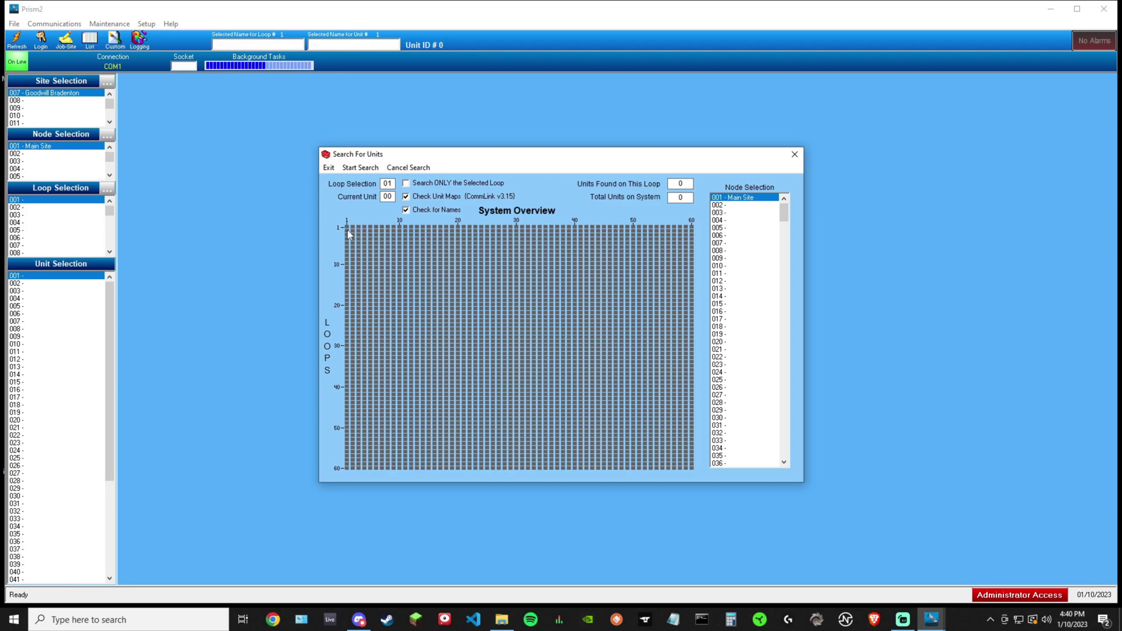
{"action": "left_click", "coordinate": [408, 185]}
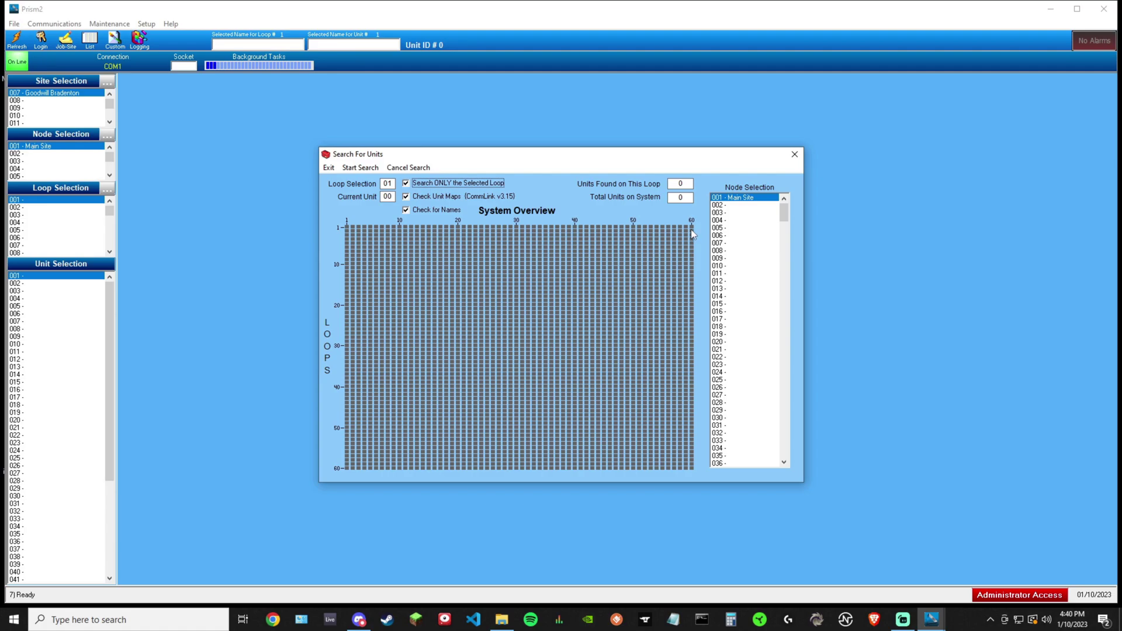
Start the search on loop 01 and let it scan through unit 17
{"action": "left_click", "coordinate": [356, 169]}
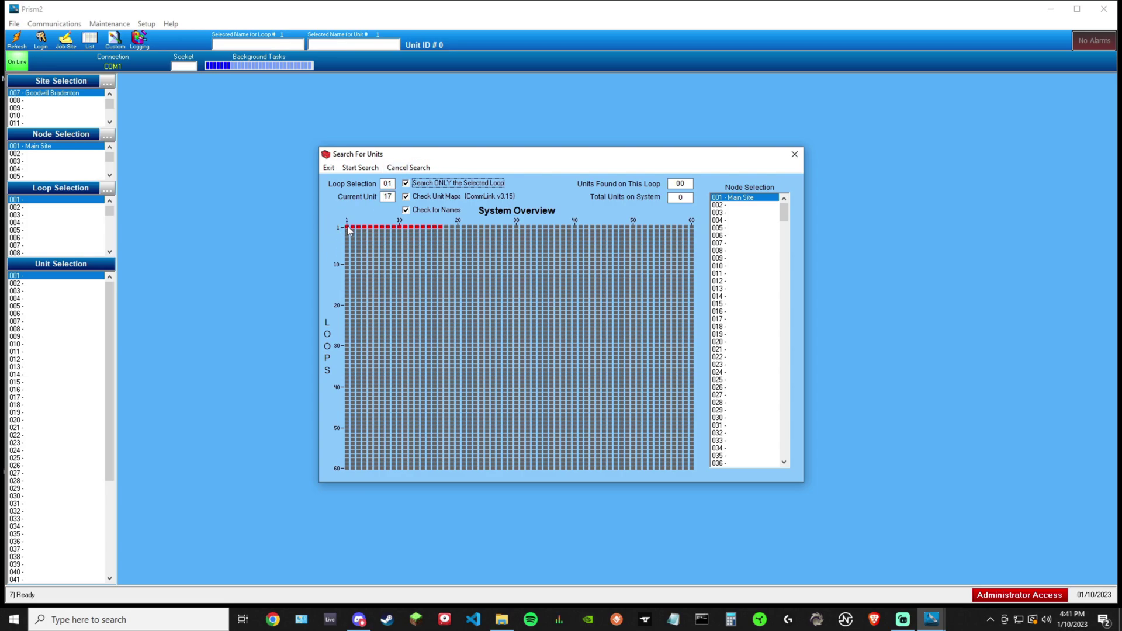
Cancel the running unit search and save its results when prompted
{"action": "left_click", "coordinate": [407, 168]}
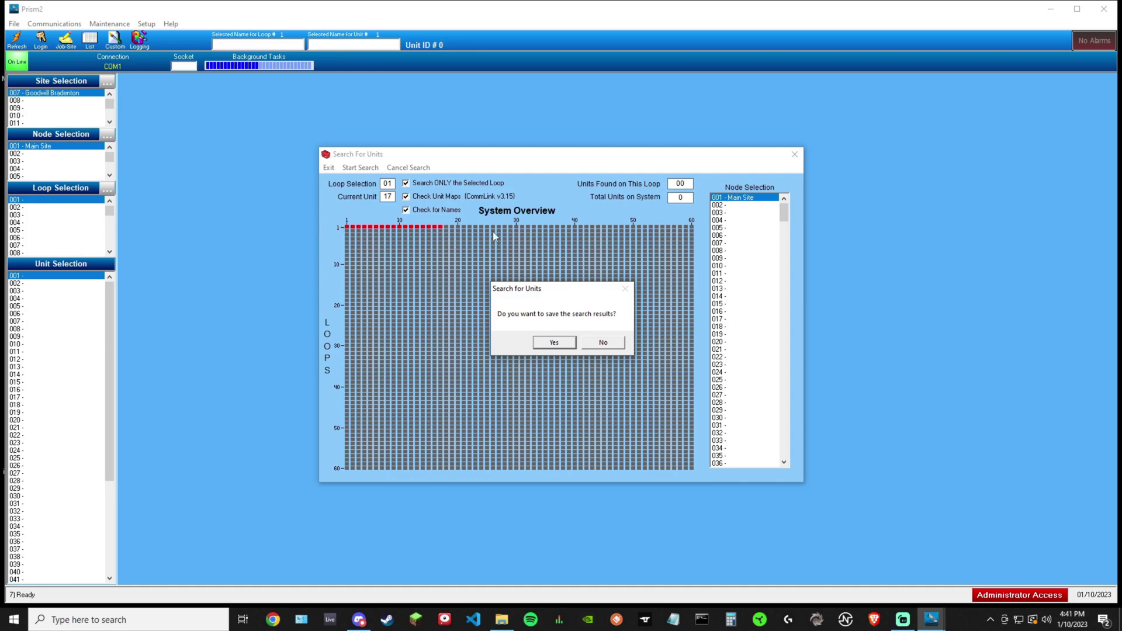
{"action": "left_click", "coordinate": [551, 346]}
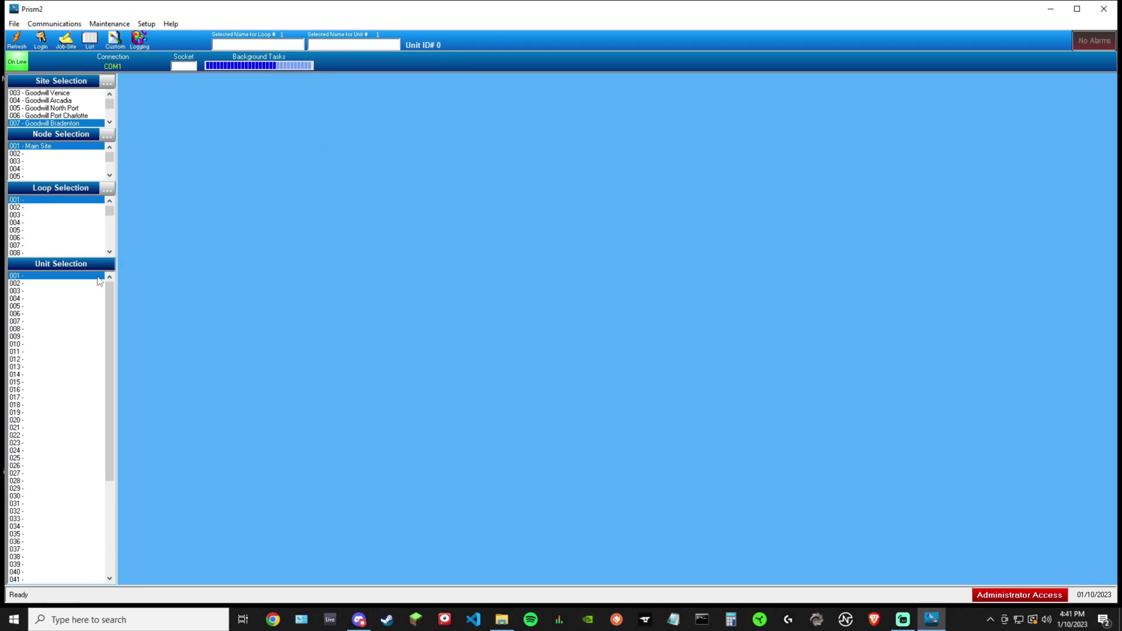
{"action": "left_click", "coordinate": [69, 277]}
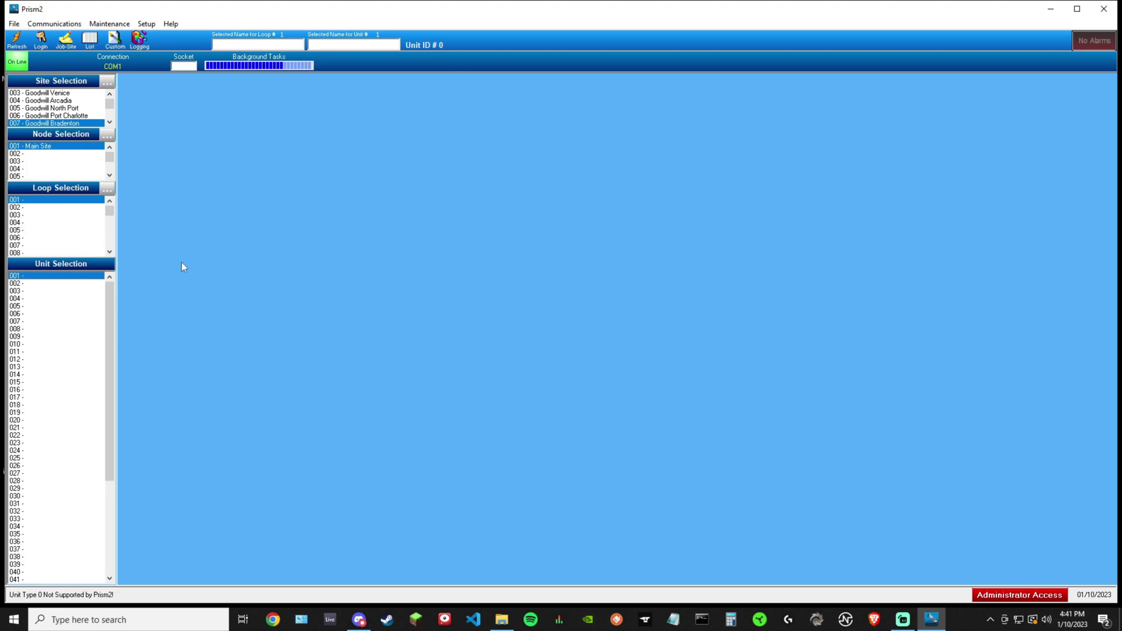